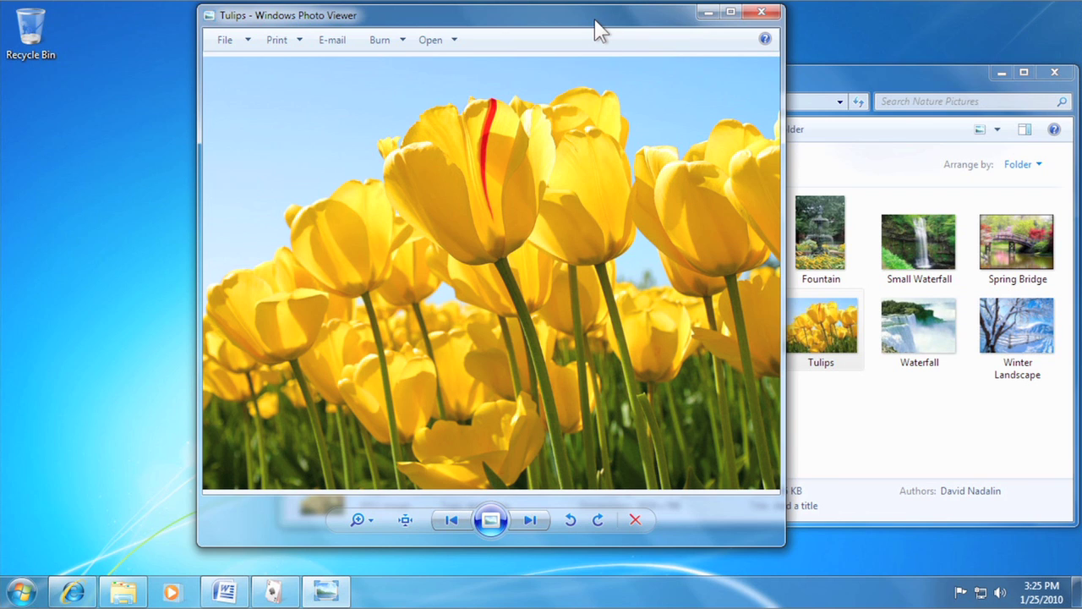
Snap the Tulips photo left and the Nature Pictures folder right, then maximise the photo
mouse_move(598, 31)
mouse_down()
mouse_move(68, 48)
mouse_move(7, 37)
mouse_up()
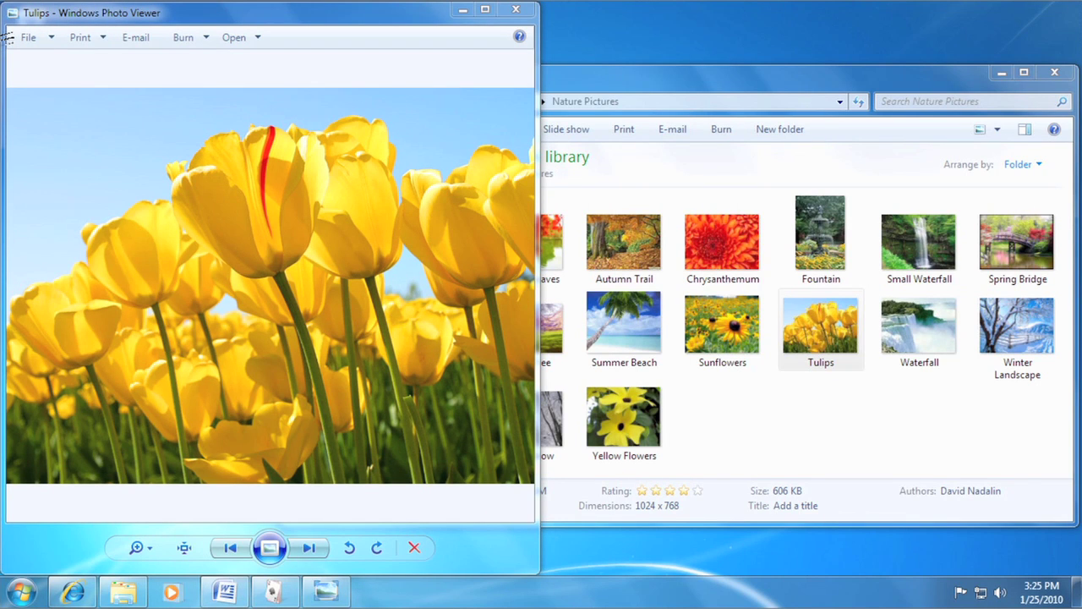
click(598, 85)
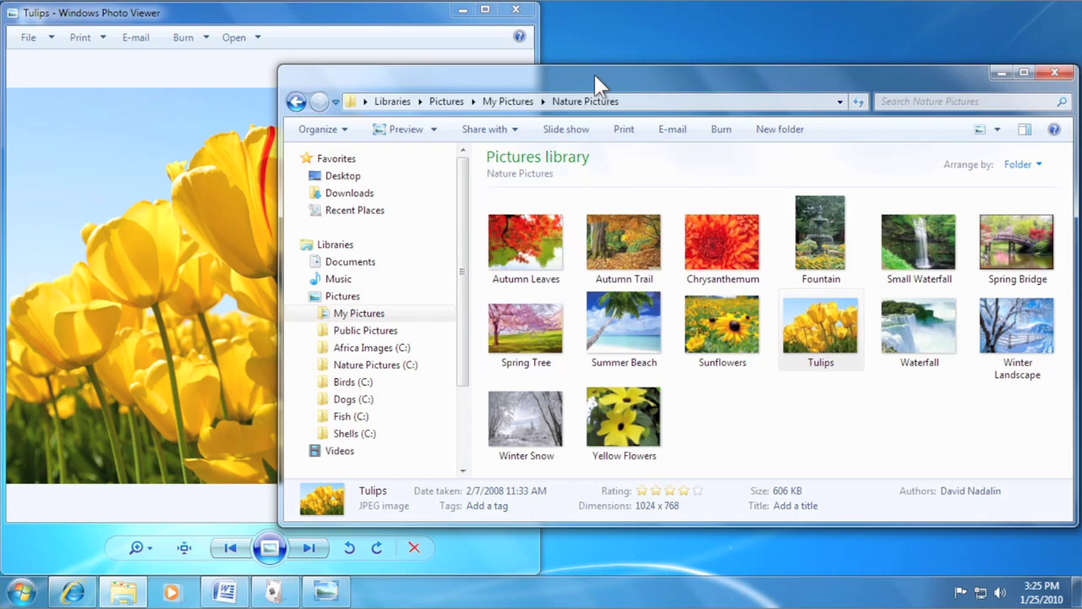
drag(598, 85, 1081, 93)
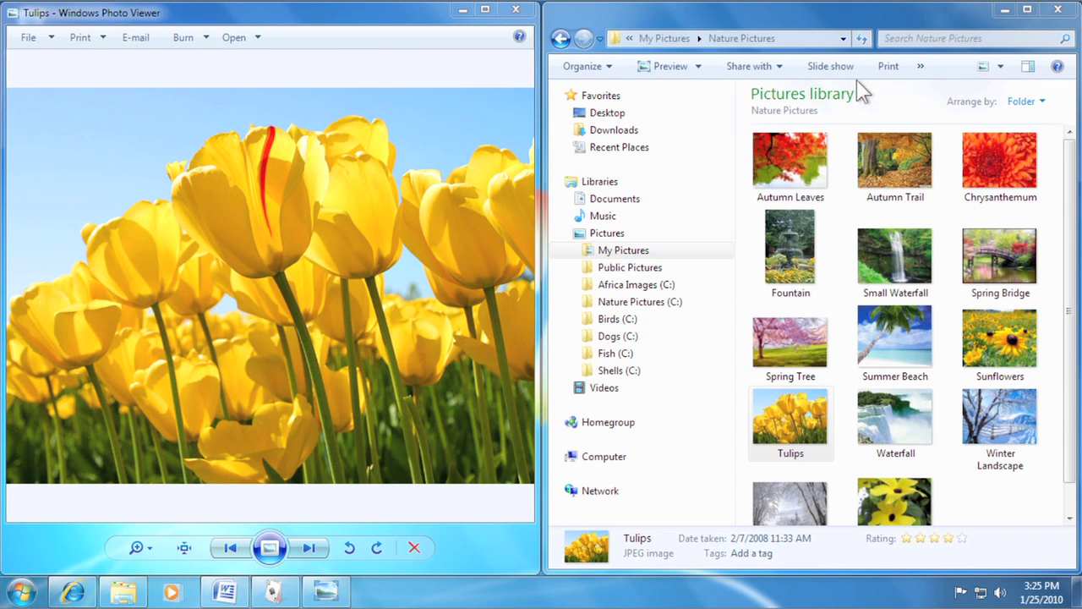
drag(387, 20, 408, 82)
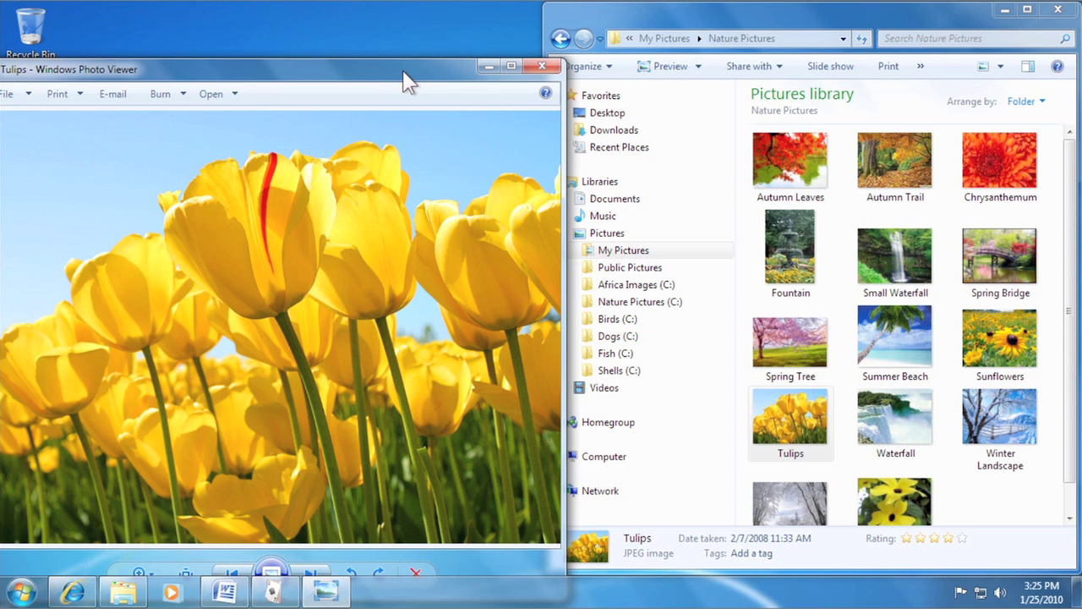
drag(409, 82, 509, 4)
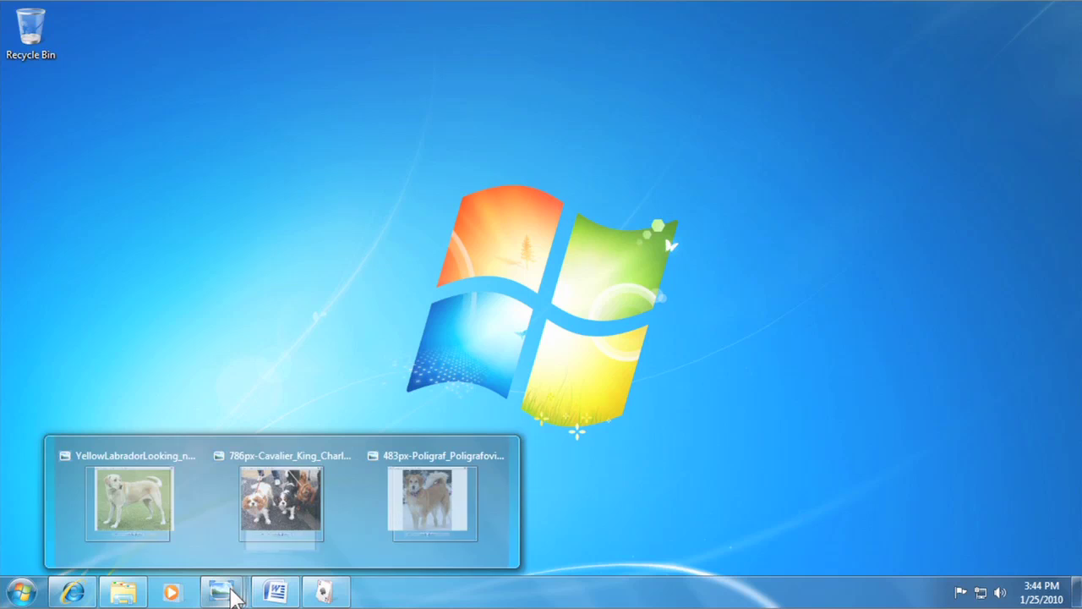
mouse_move(220, 591)
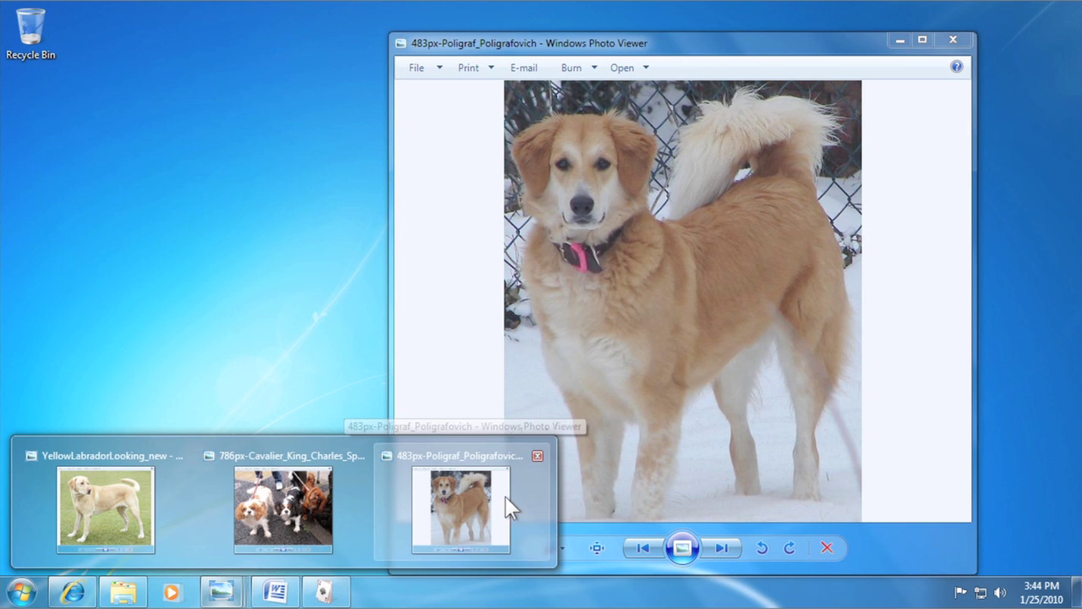
Close the 483px-Poligraf_Poligrafovich photo from its taskbar thumbnail preview
click(537, 456)
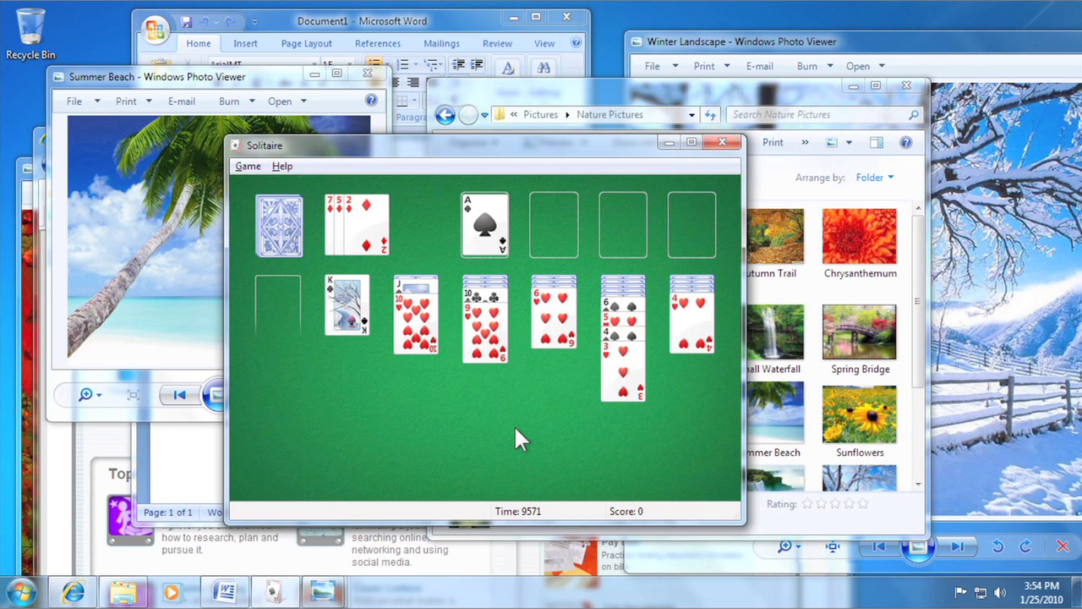
Shake the Nature Pictures folder to minimise all other windows, then shake again to restore them
drag(645, 110, 545, 108)
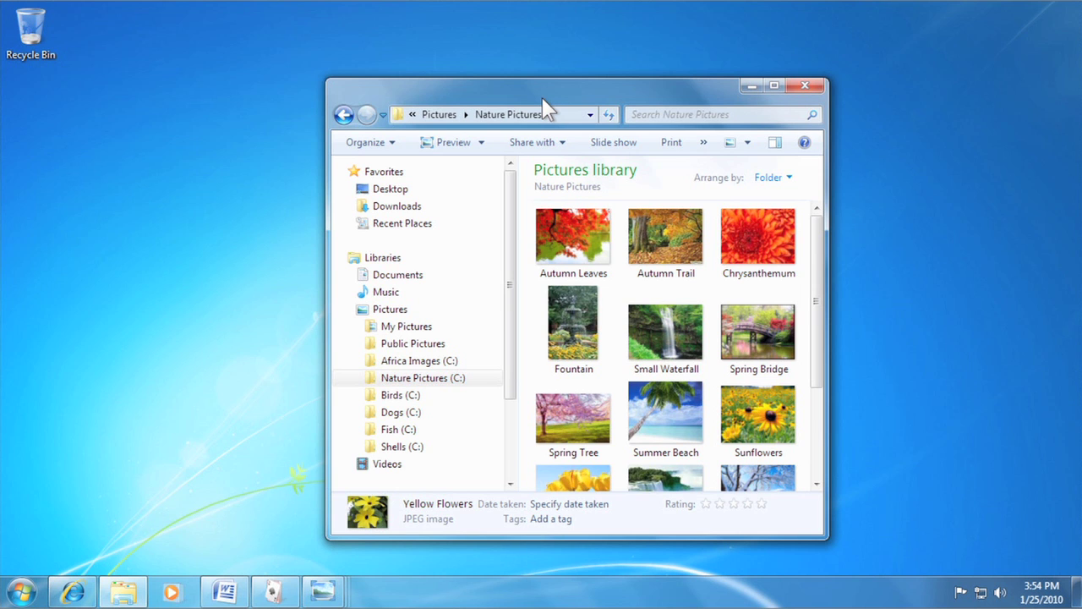
drag(543, 99, 520, 88)
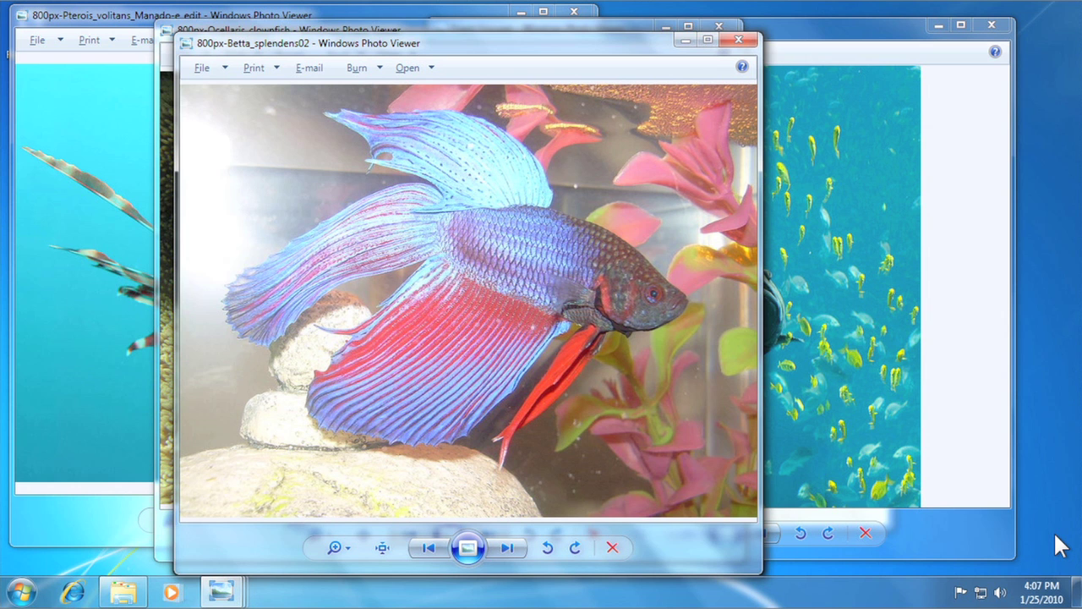
Alt+Tab past Giant Grouper, the Fish folder and desktop, landing on the Ocellaris clownfish photo
key(alt+Tab)
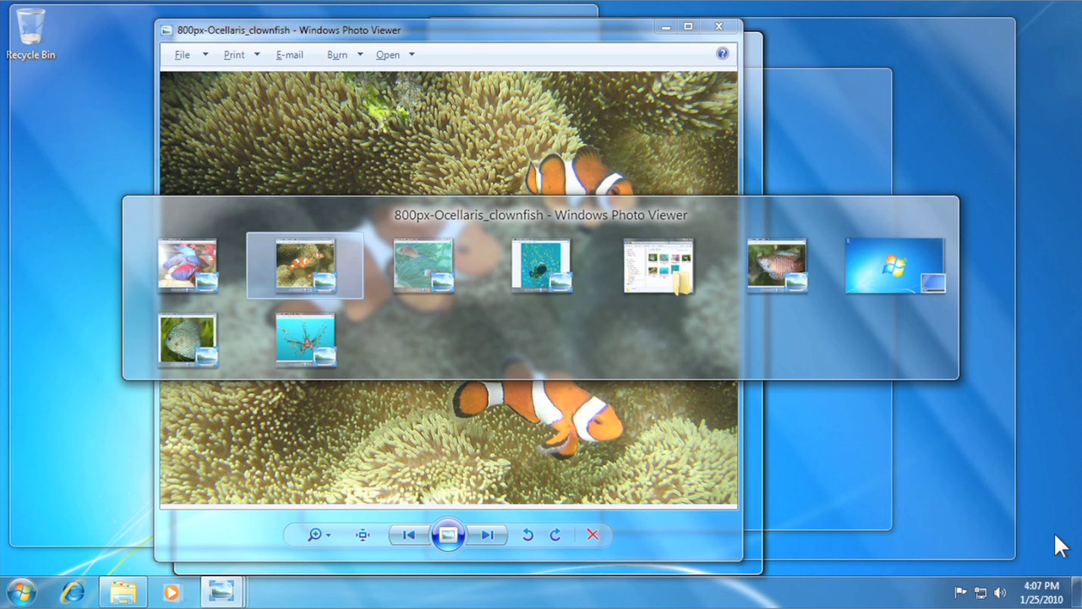
key(alt+Tab)
key(alt+Tab)
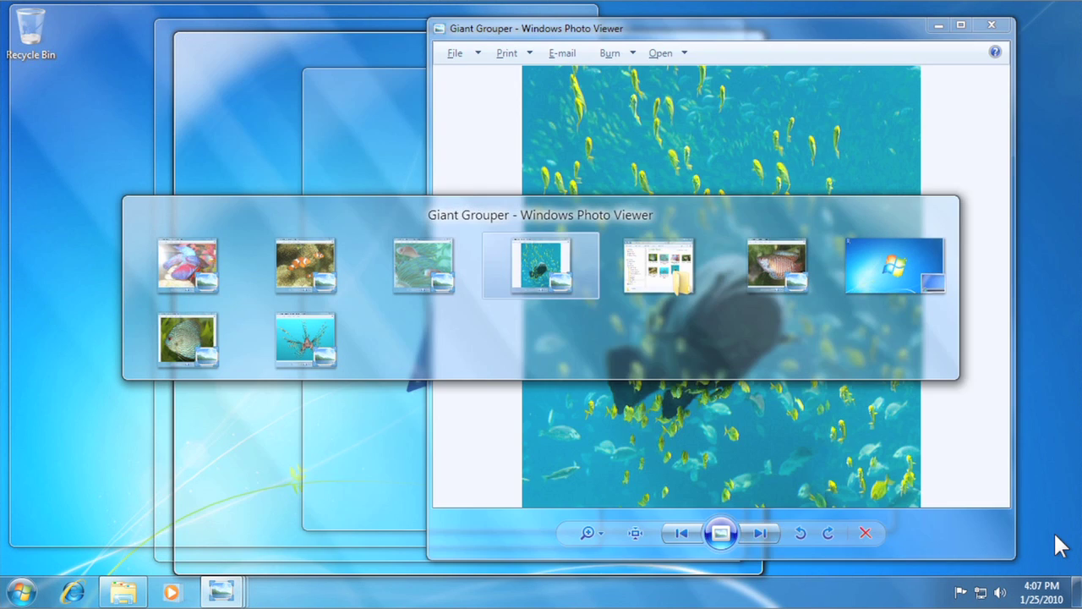
key(alt+Tab)
key(alt+Tab)
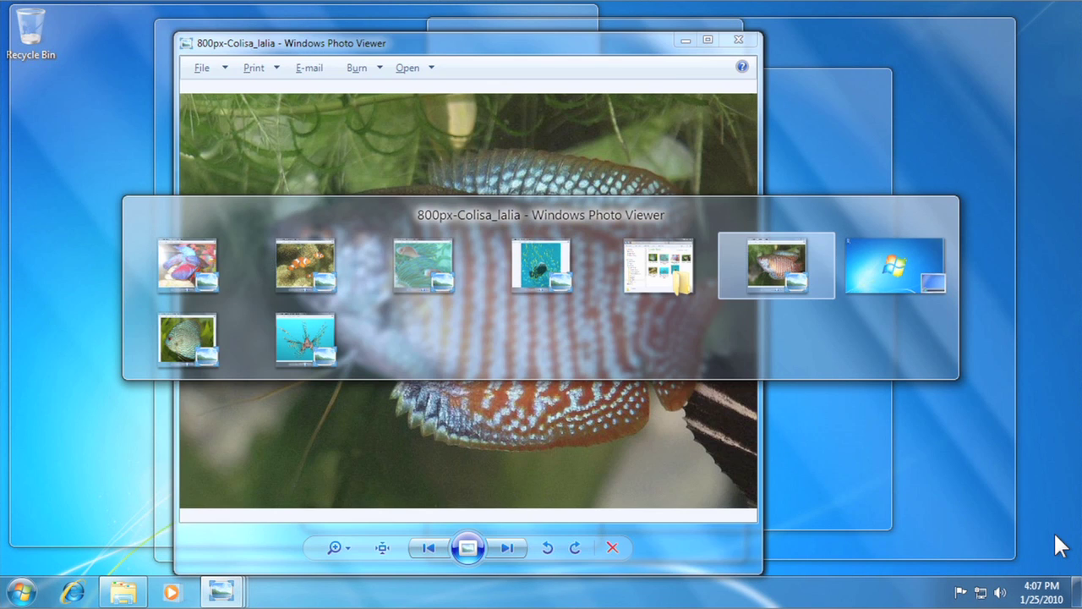
key(alt+Tab)
key(alt+Tab)
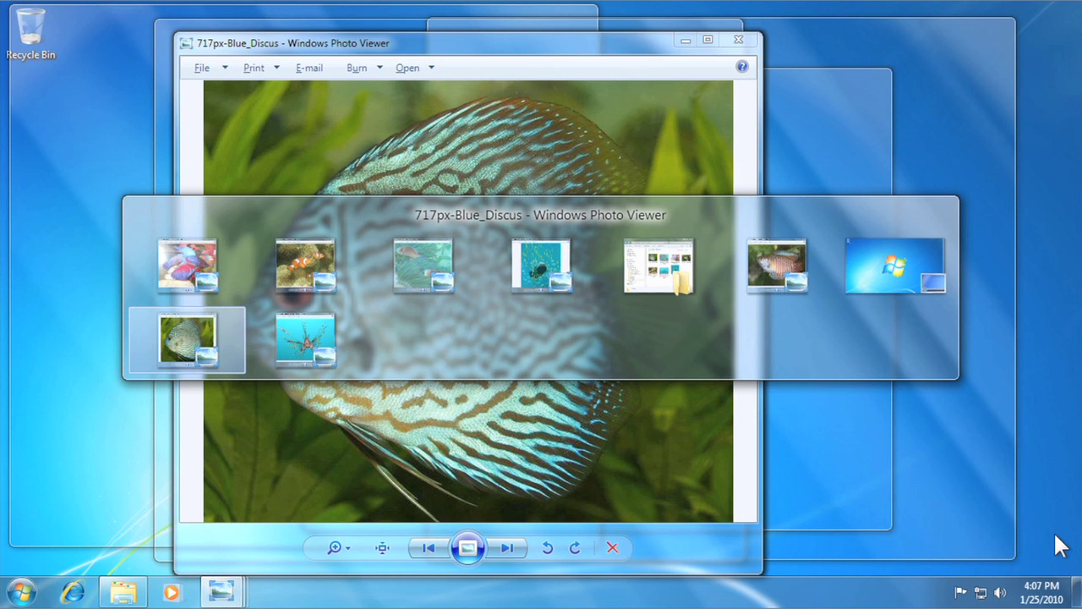
key(alt+Tab)
key(alt+Tab)
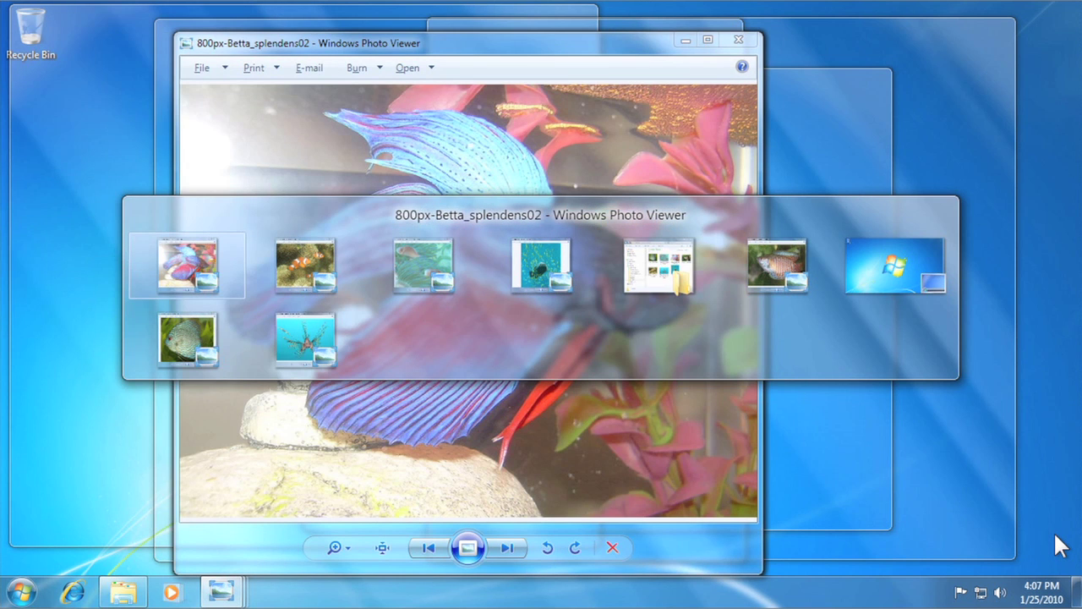
key(alt+Tab)
key(alt)
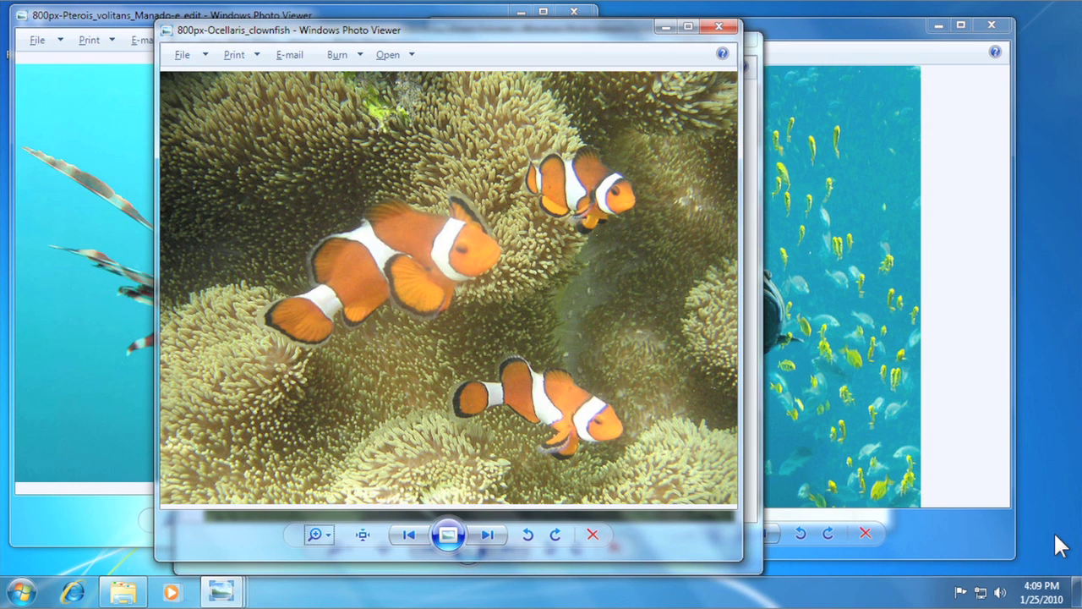
Cycle the Flip 3D window stack with Win+Tab toward the 717px-Blue_Discus photo
key(super+Tab)
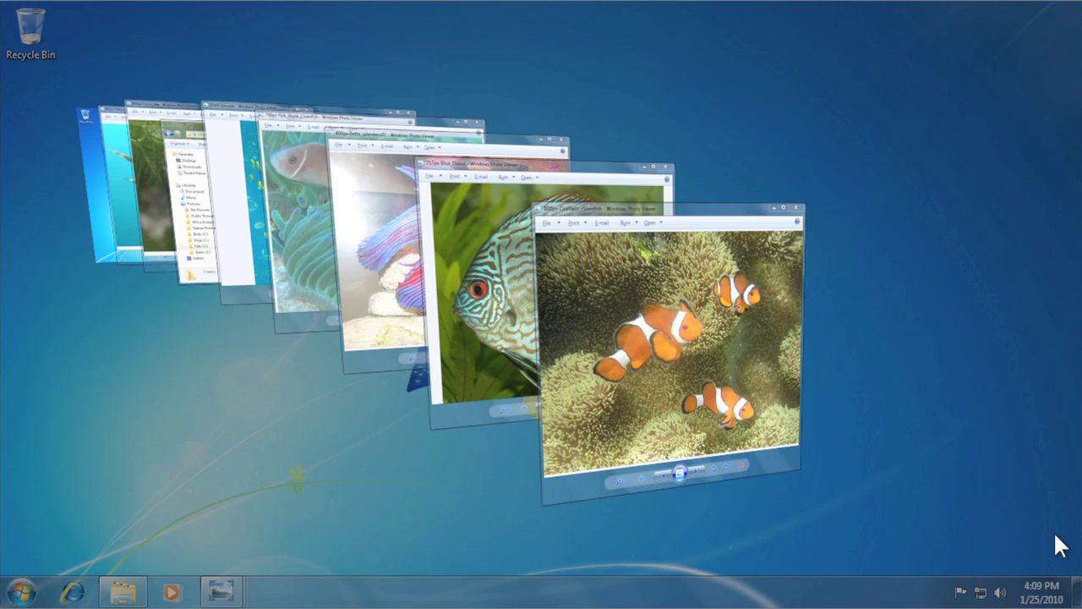
key(super+Tab)
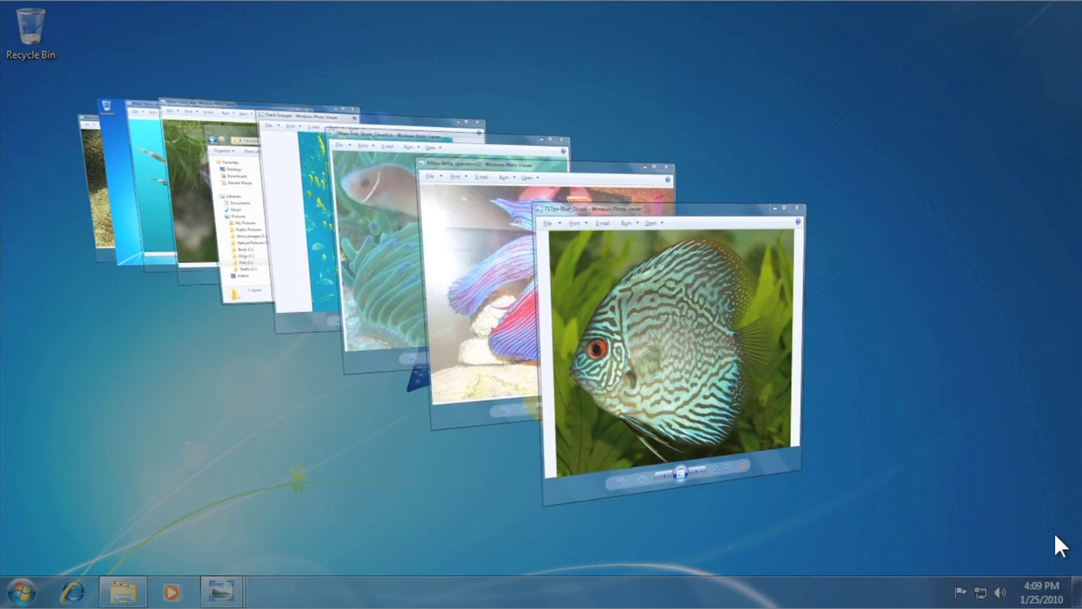
key(super+Tab)
key(super+Tab)
key(super+Tab)
key(super+Tab)
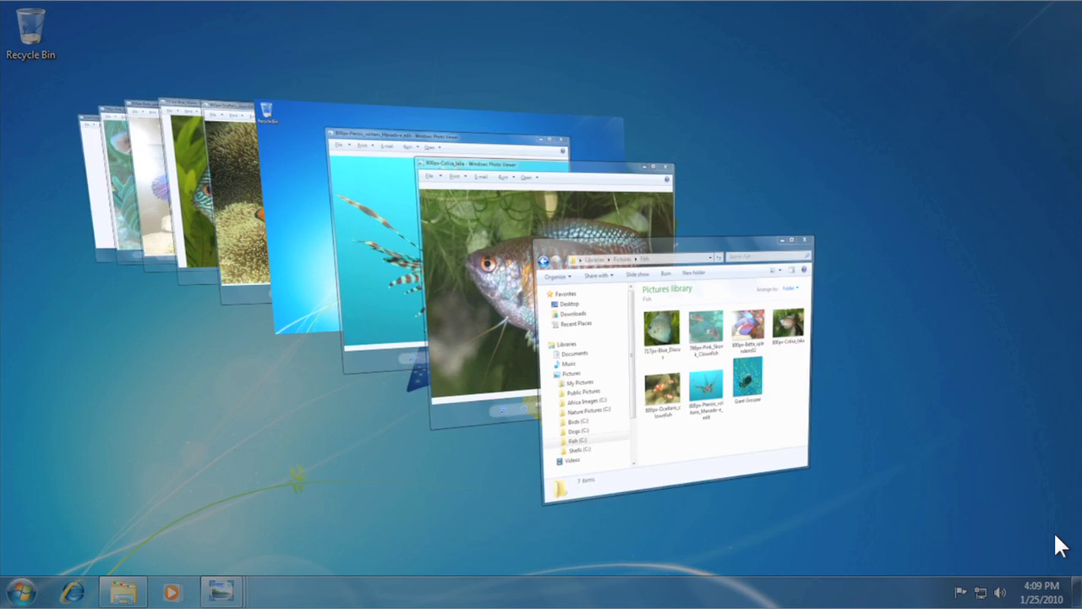
key(super+Tab)
key(super+Tab)
key(super+Tab)
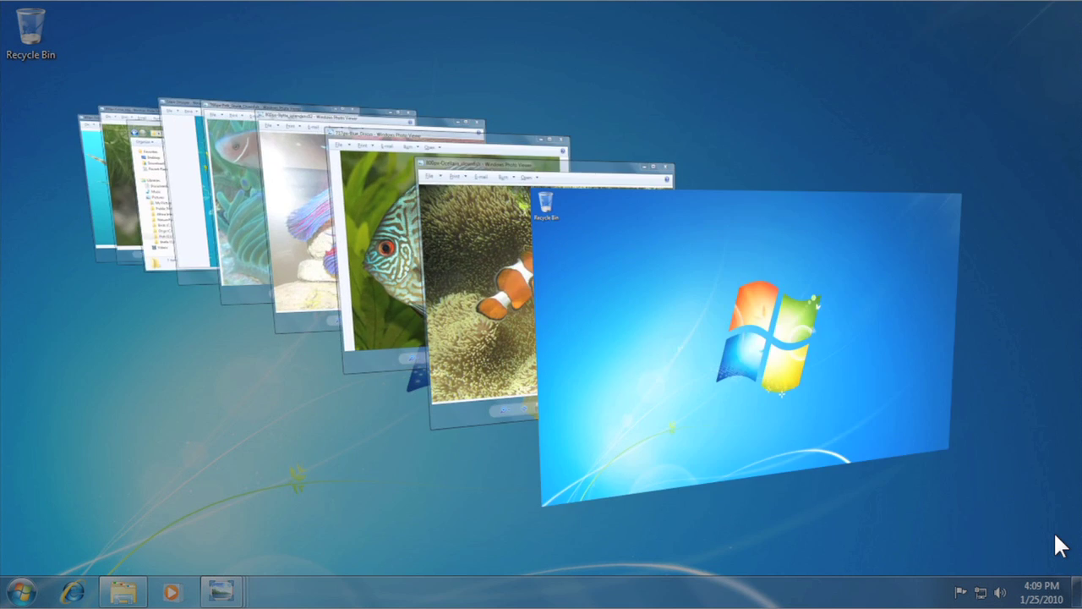
key(super+Tab)
key(super+Tab)
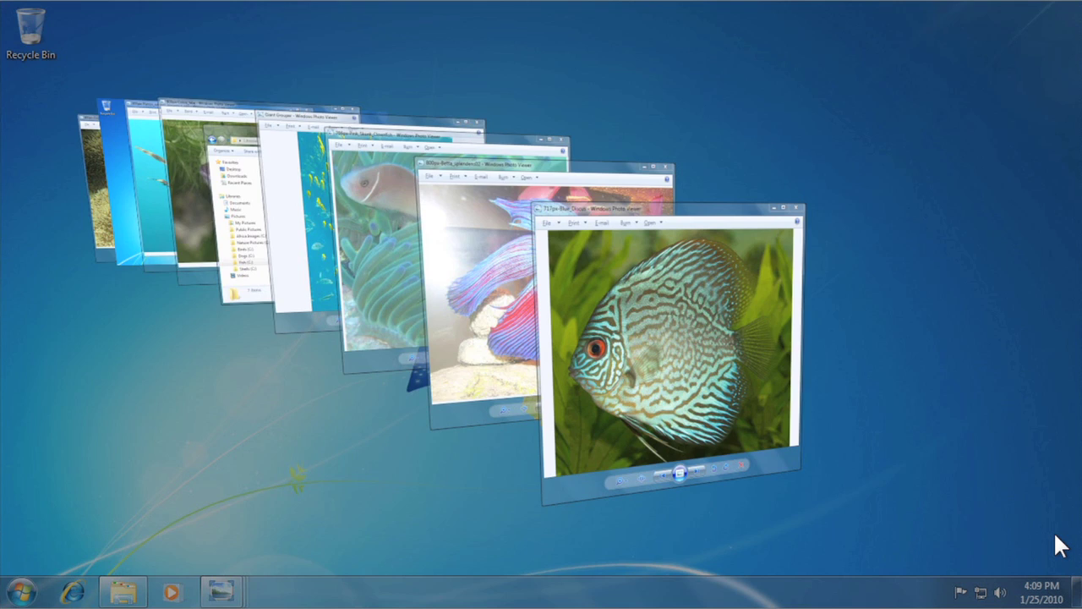